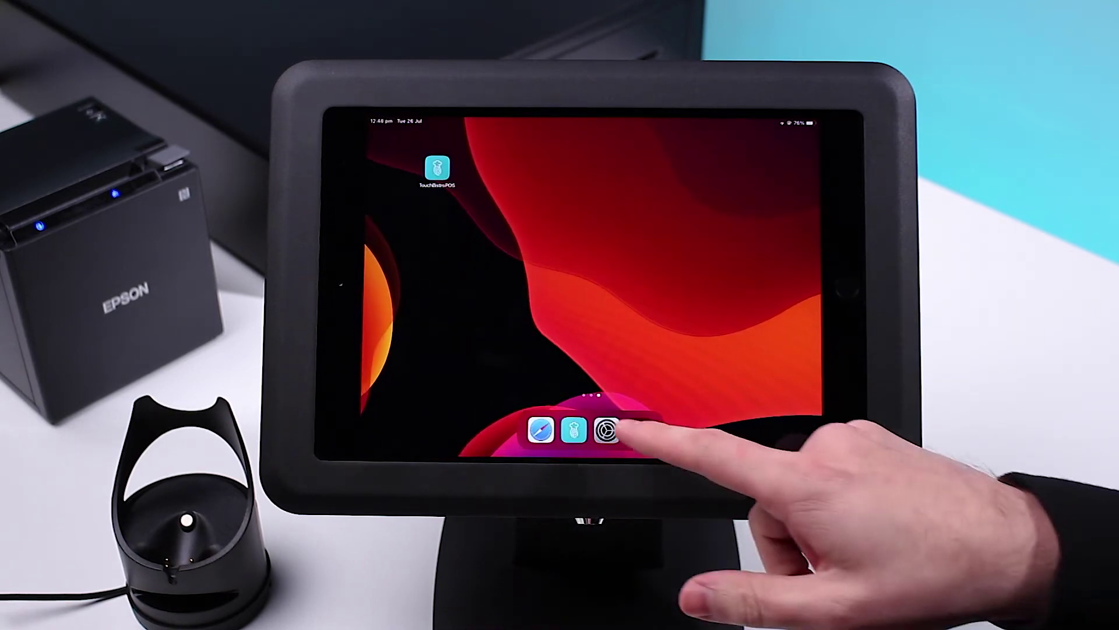
# Step: Confirm Socket S700 is Connected under Bluetooth, close all running apps, and relaunch TouchBistro POS
pyautogui.click(608, 429)
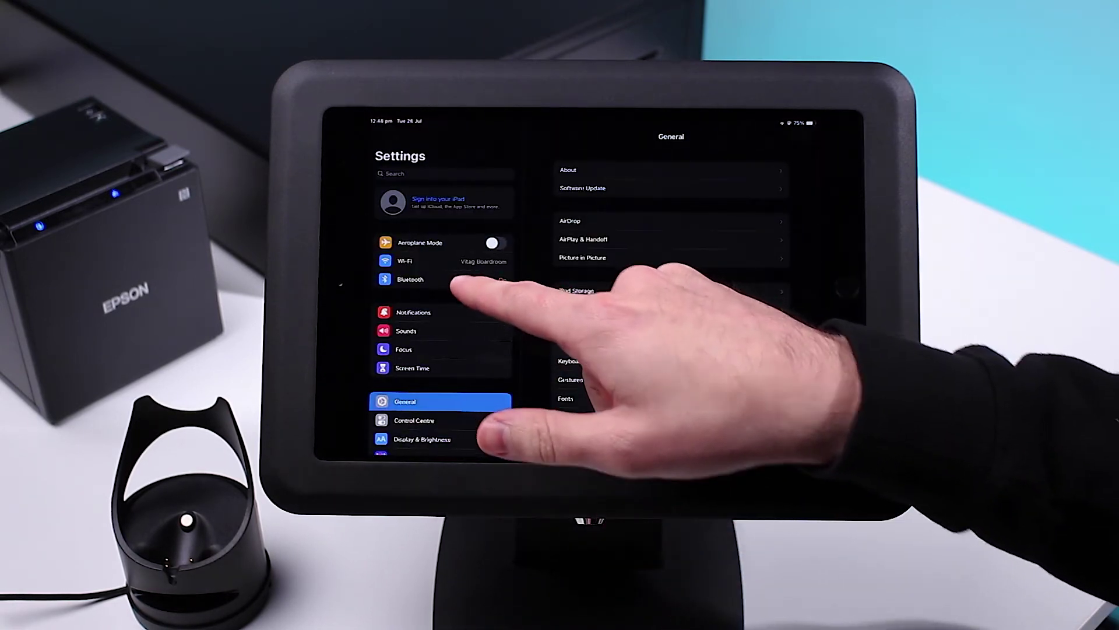
pyautogui.click(410, 279)
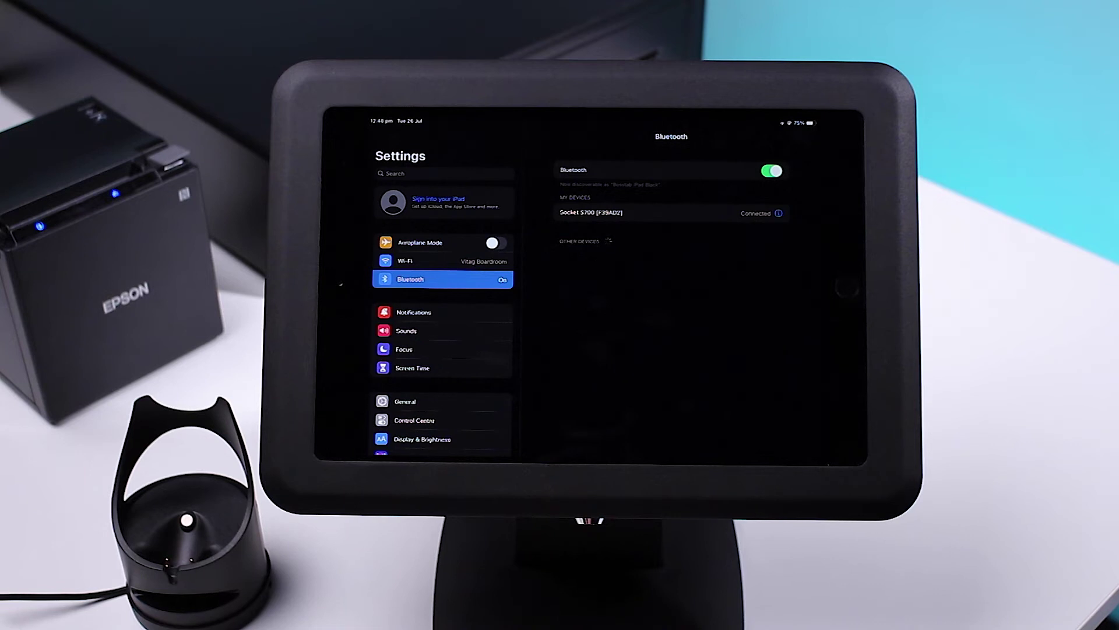
pyautogui.moveTo(787, 454); pyautogui.dragTo(787, 306)
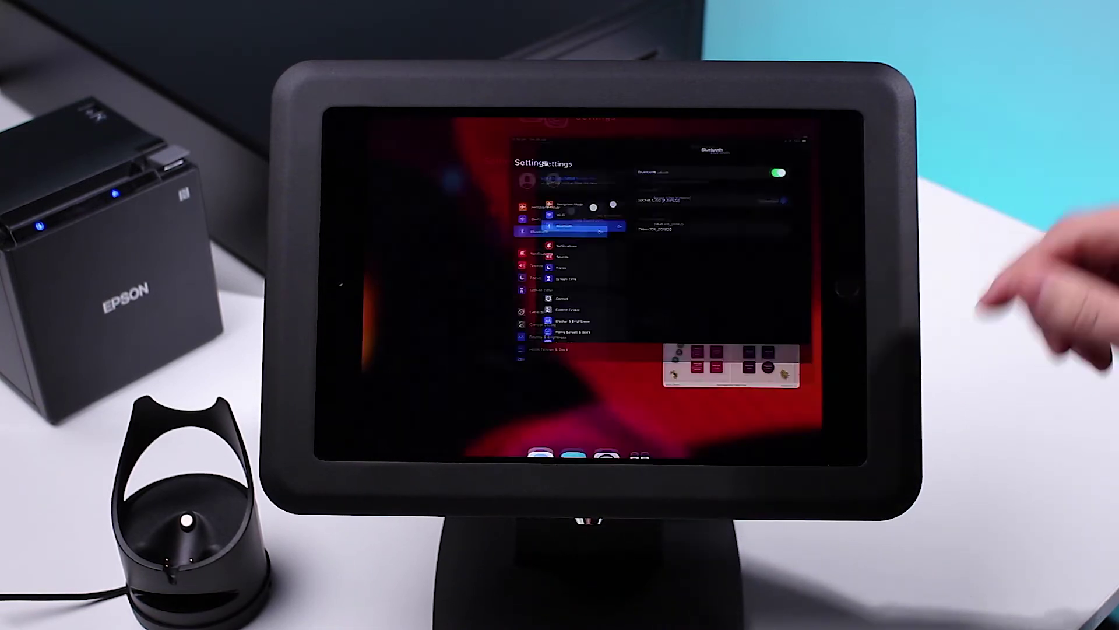
pyautogui.moveTo(734, 210); pyautogui.dragTo(735, 123)
pyautogui.moveTo(735, 209); pyautogui.dragTo(735, 123)
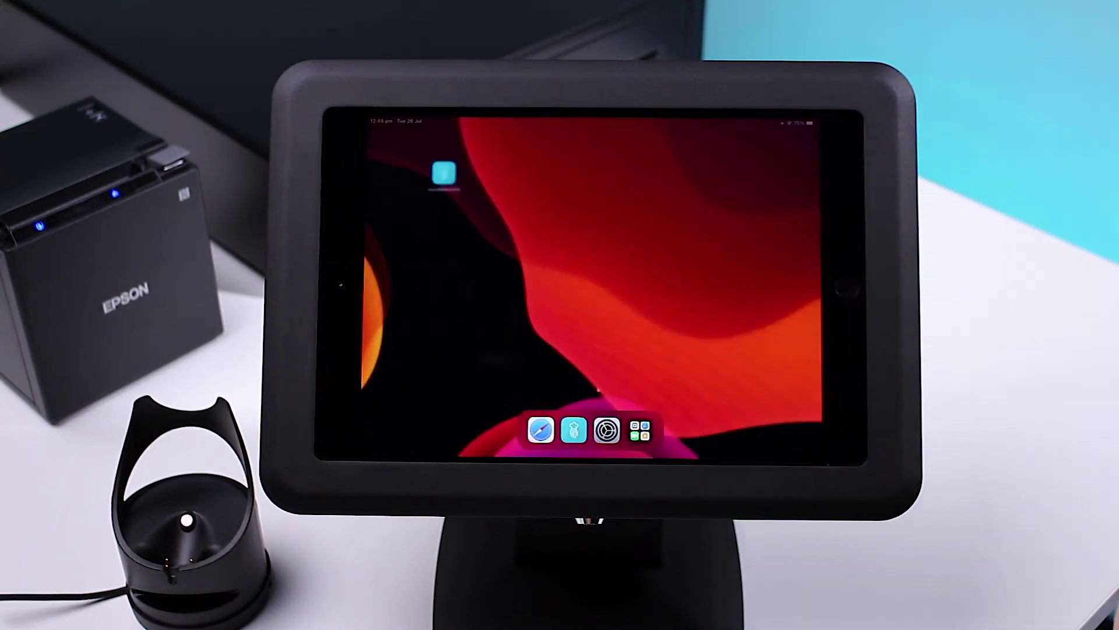
pyautogui.click(438, 168)
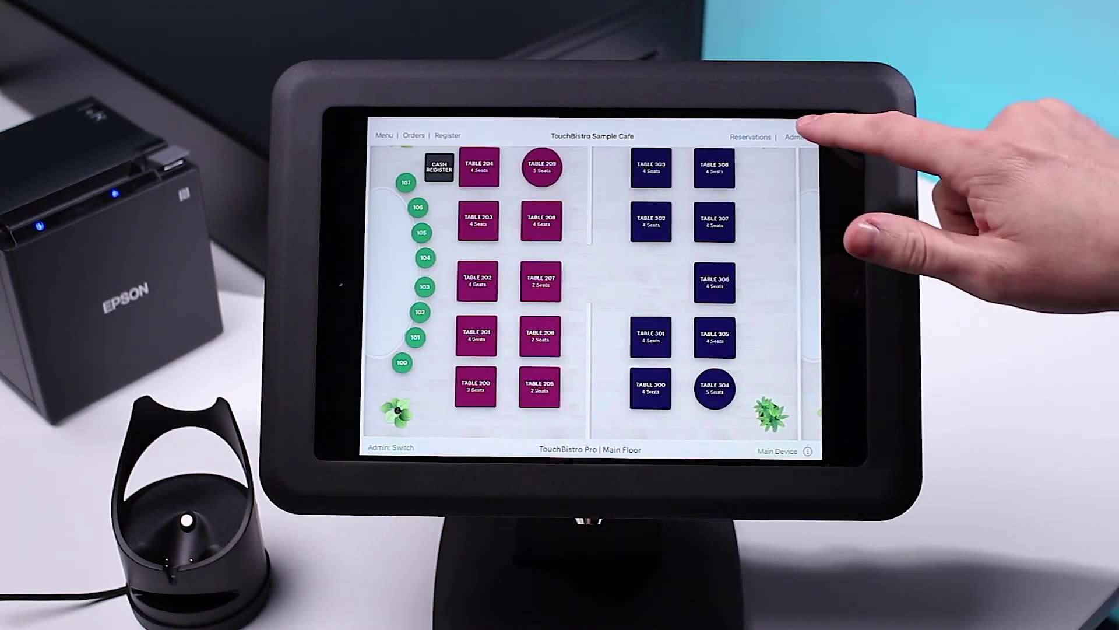
# Step: Go through Admin Settings, Menu and Menu Groups to open Drinks' Red Wine Sangria for editing
pyautogui.click(796, 137)
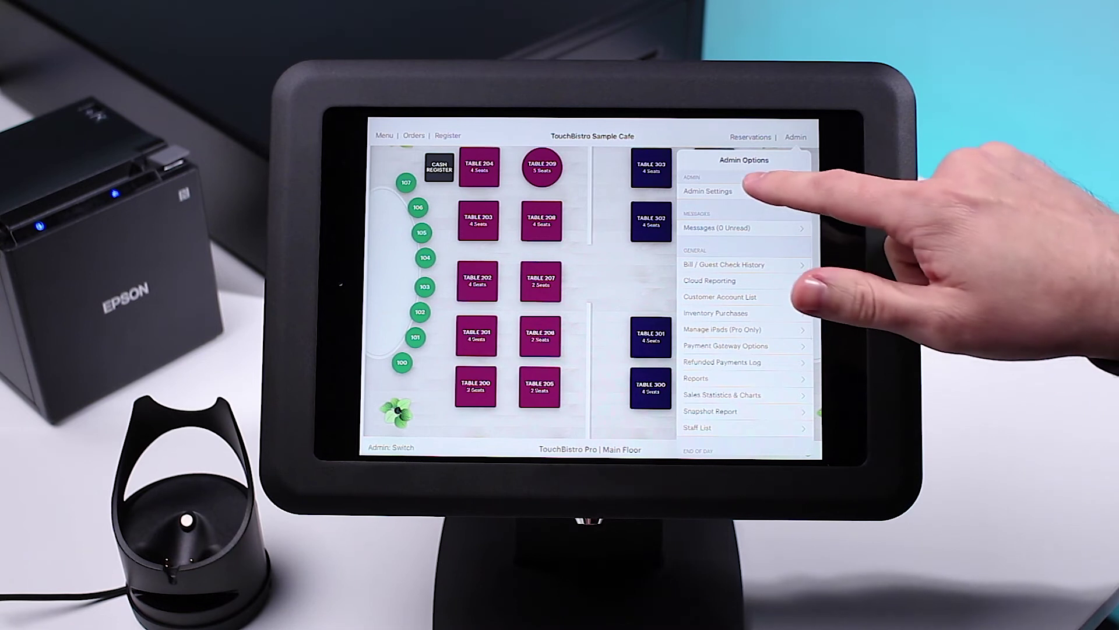
pyautogui.click(709, 191)
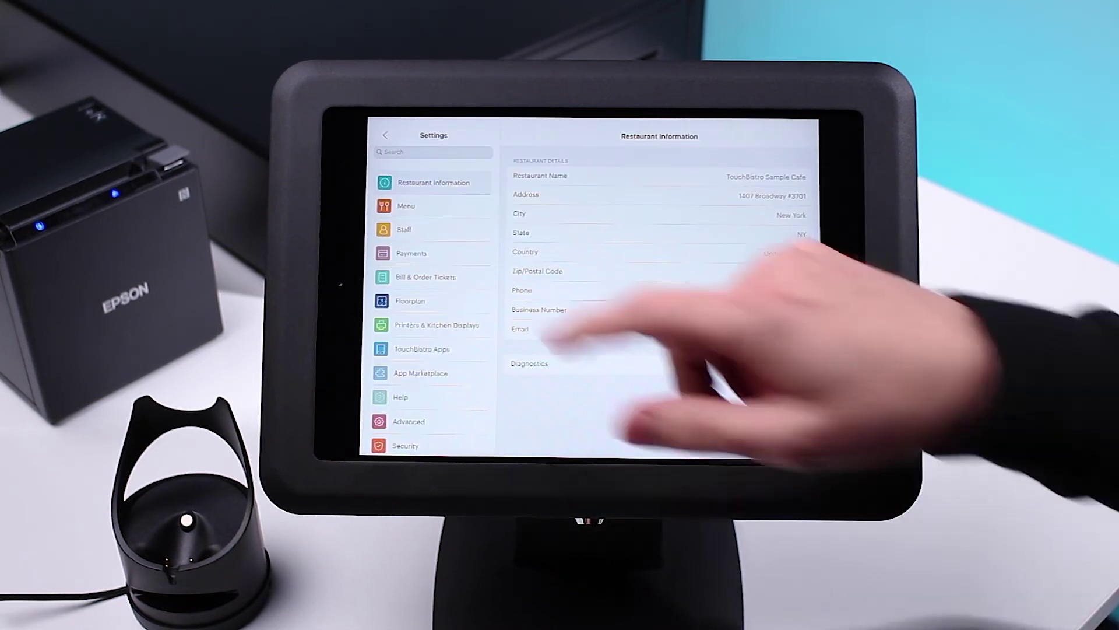
pyautogui.click(406, 205)
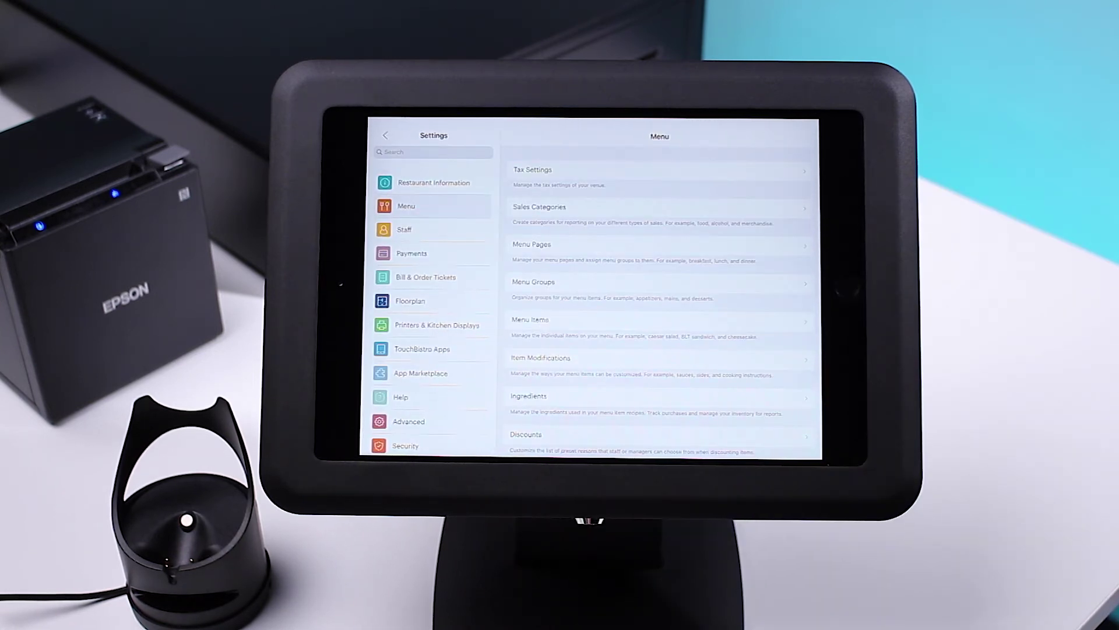
pyautogui.click(604, 284)
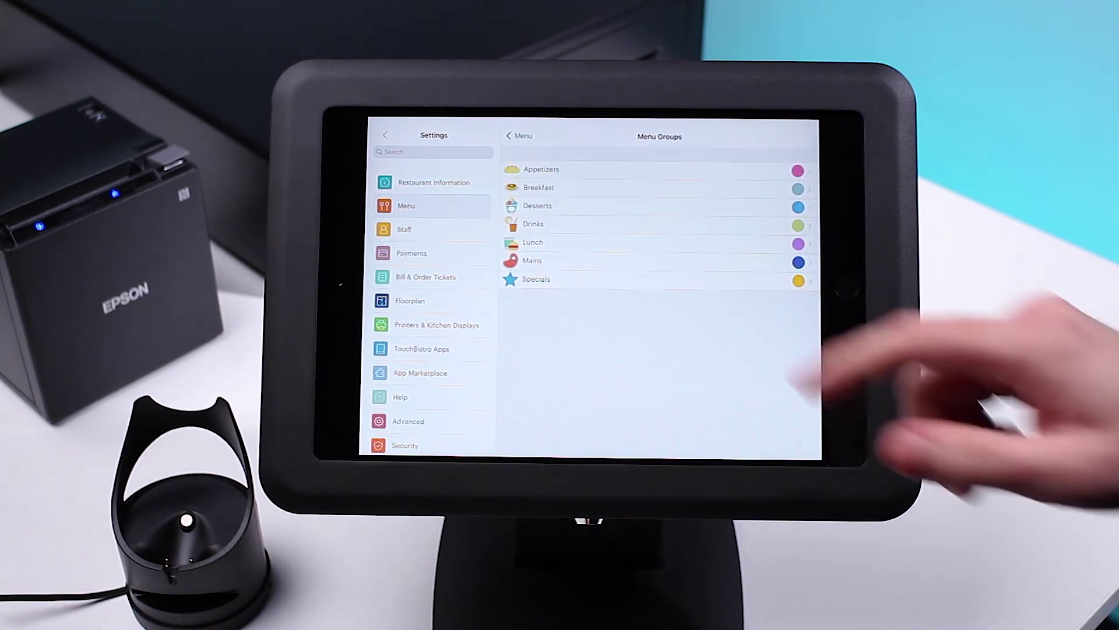
pyautogui.click(612, 224)
pyautogui.click(625, 279)
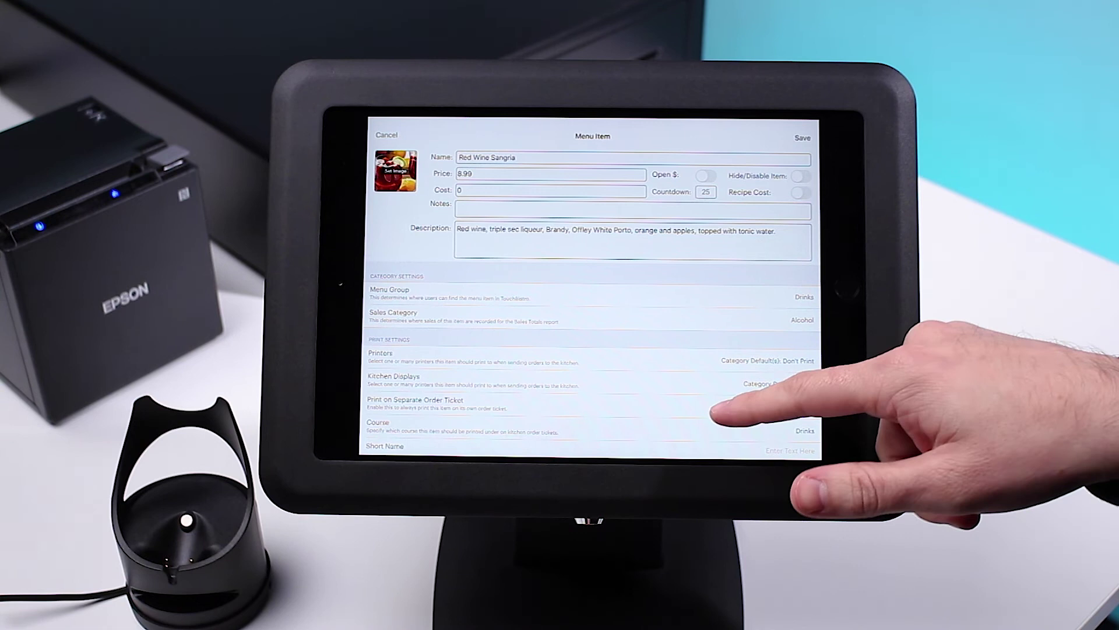
pyautogui.scroll(-5, 749, 350)
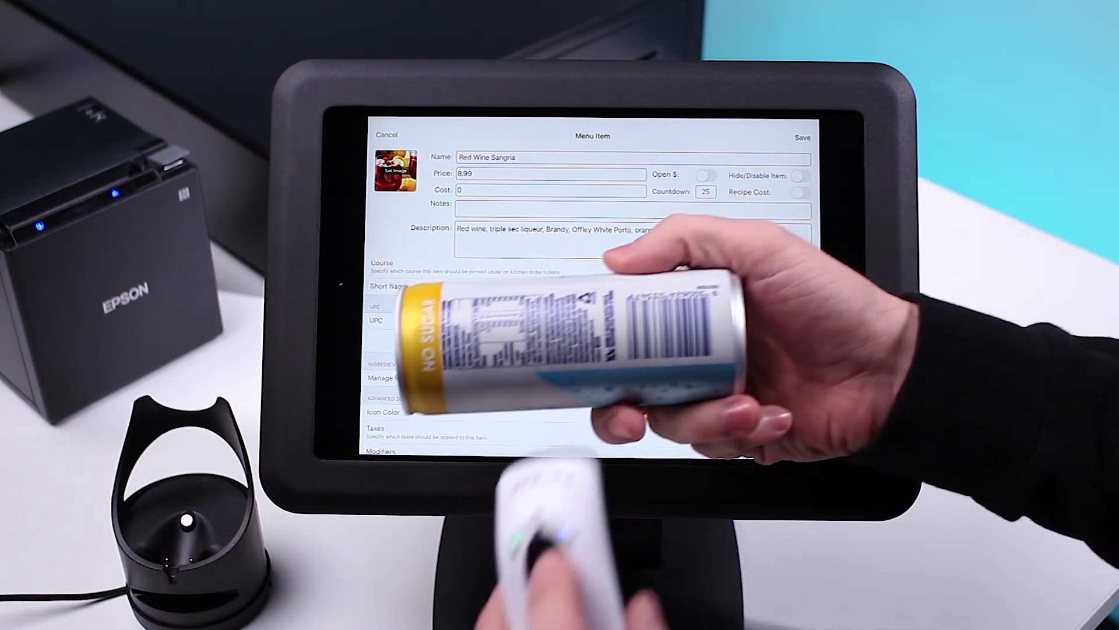
pyautogui.write('9300624033479')
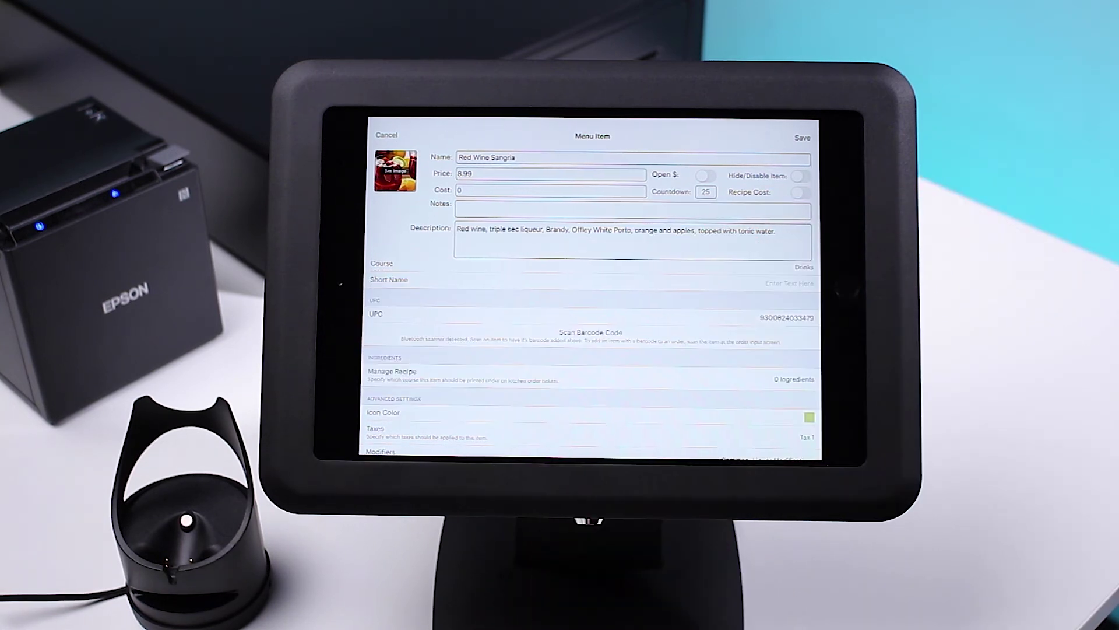